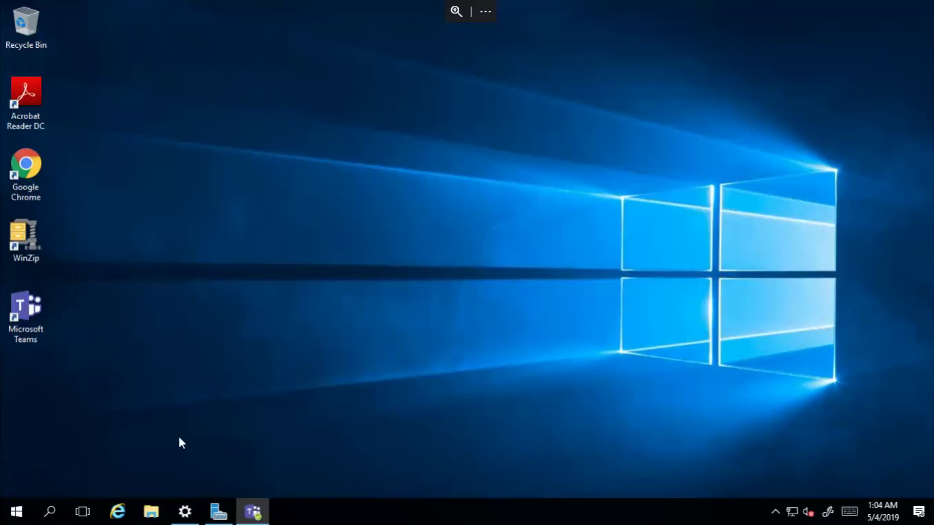
# Step: Launch the Outlook desktop app by searching 'out' from the Start menu
pyautogui.click(17, 511)
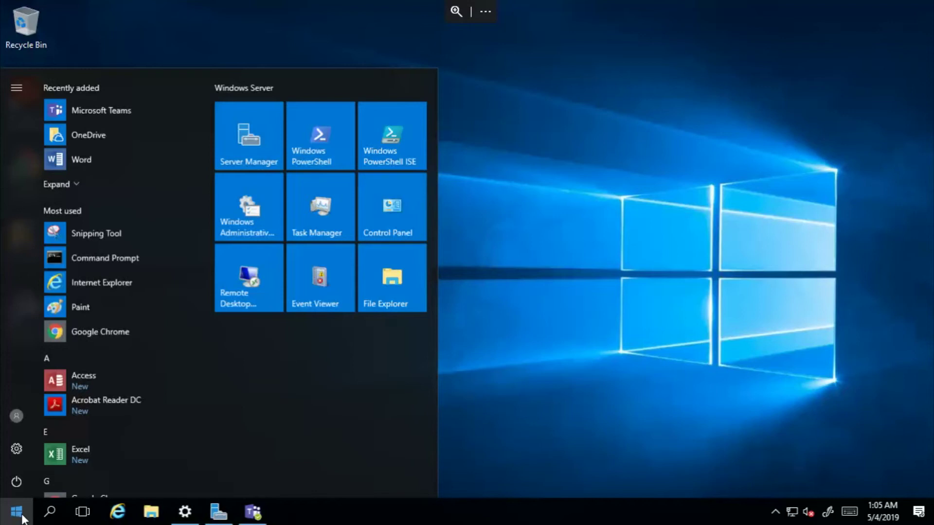
pyautogui.write('out')
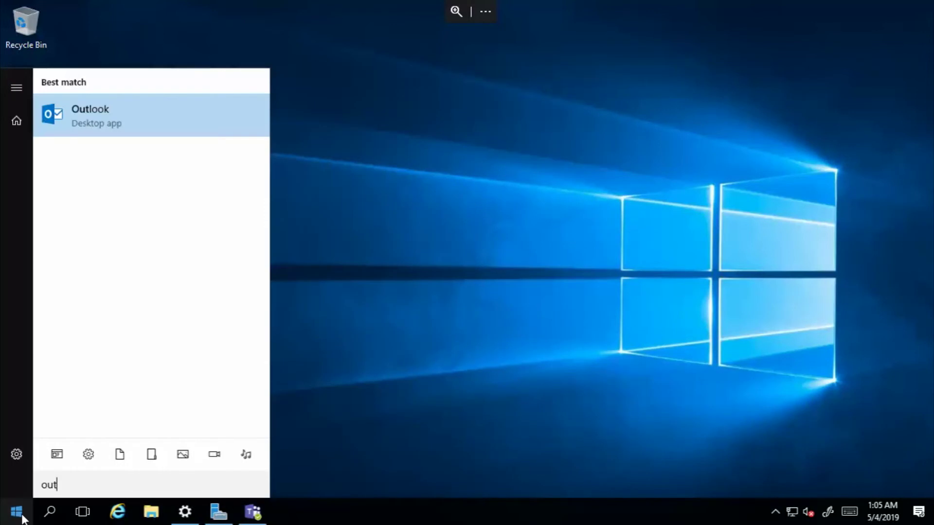
pyautogui.press('Return')
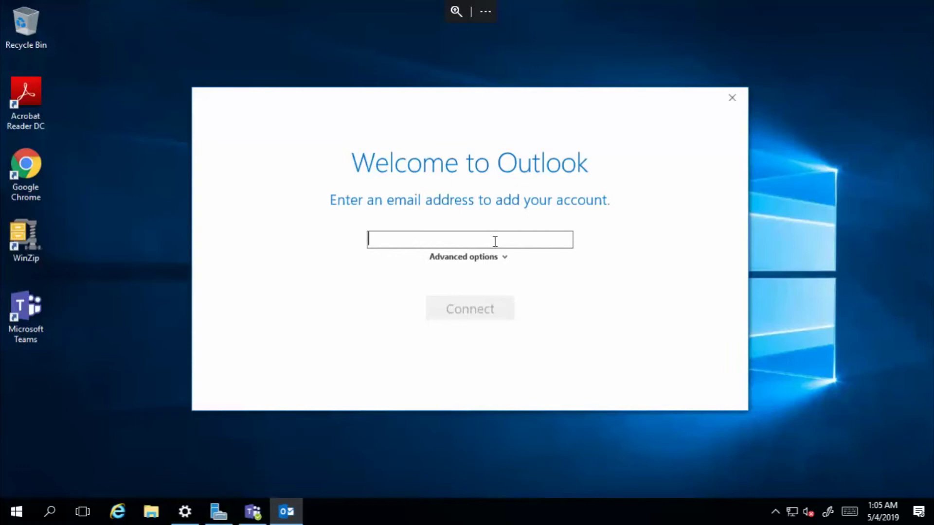
# Step: Add the test account's email address, skip Outlook Mobile setup, and finish setup
pyautogui.write('asd')
pyautogui.press('BackSpace')
pyautogui.press('BackSpace')
pyautogui.press('BackSpace')
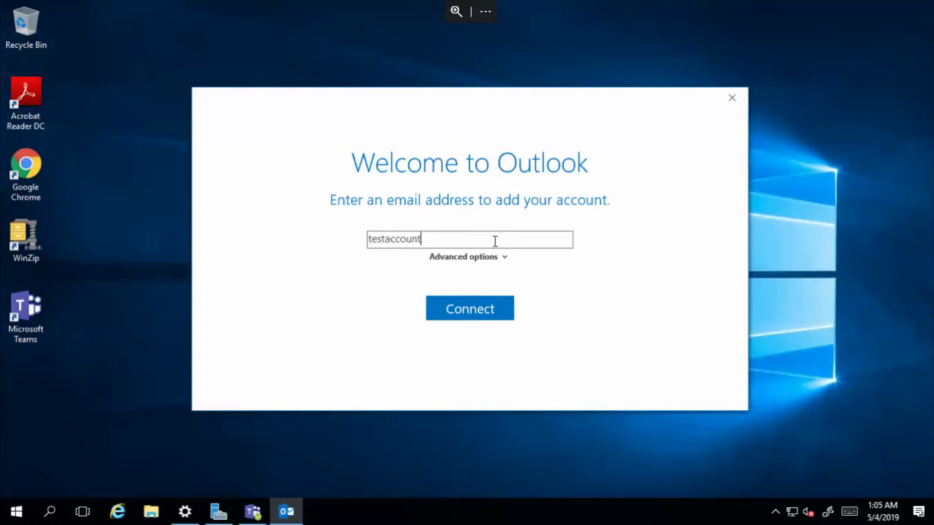
pyautogui.press('Return')
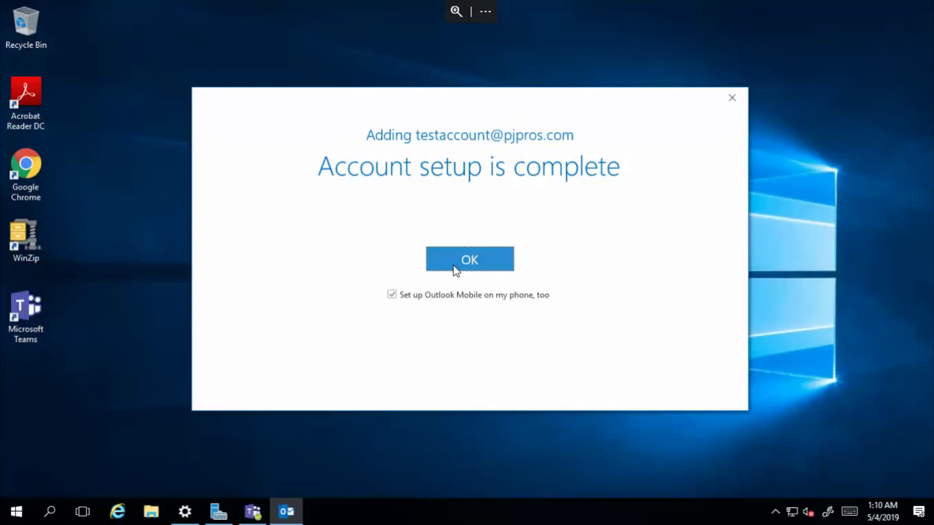
pyautogui.click(392, 295)
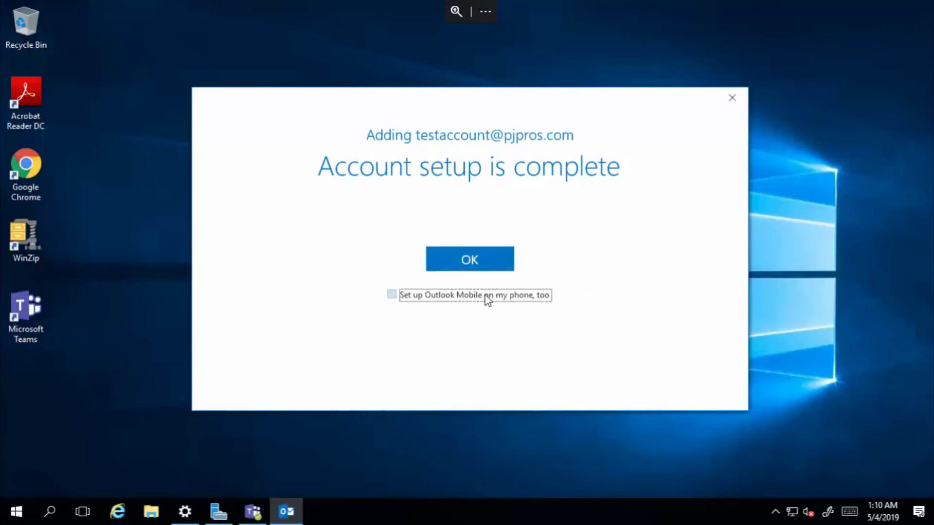
pyautogui.click(472, 260)
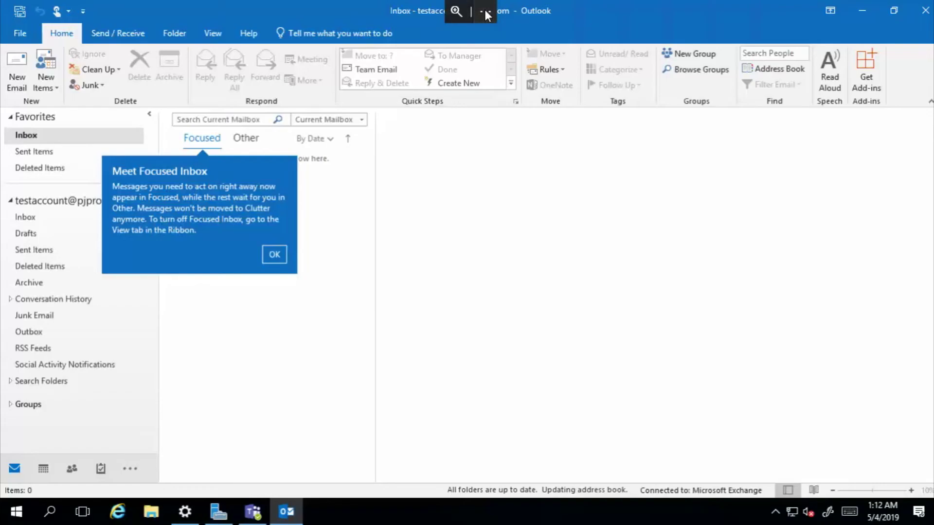
# Step: Dismiss the 'Meet Focused Inbox' callout and open the new account's Inbox folder
pyautogui.click(485, 11)
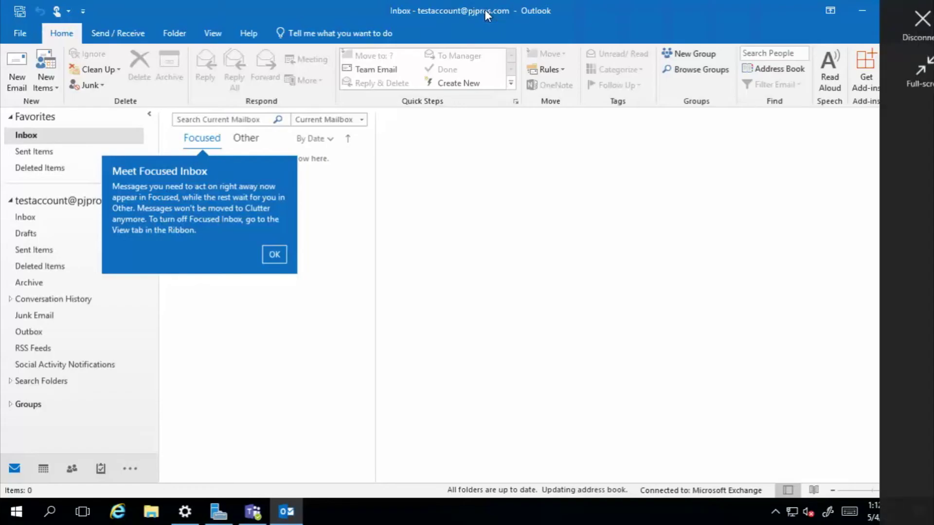
pyautogui.click(535, 213)
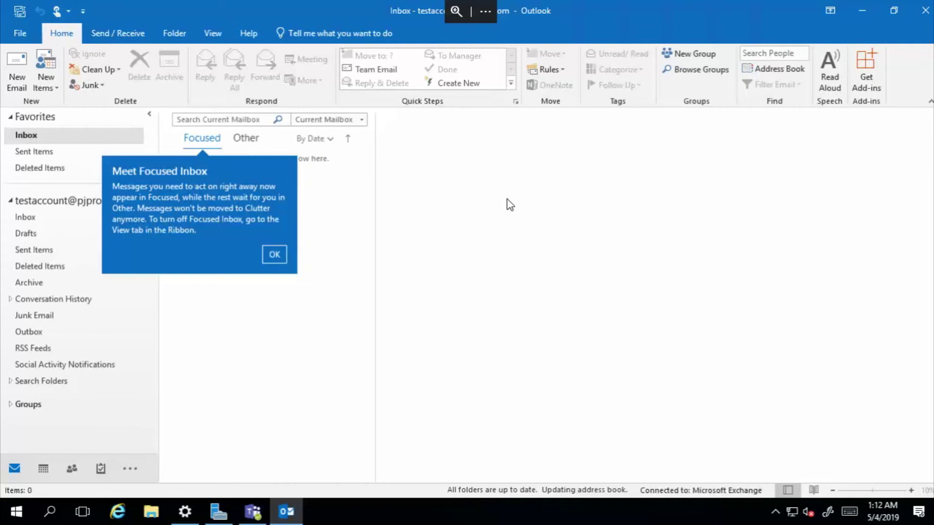
pyautogui.click(82, 220)
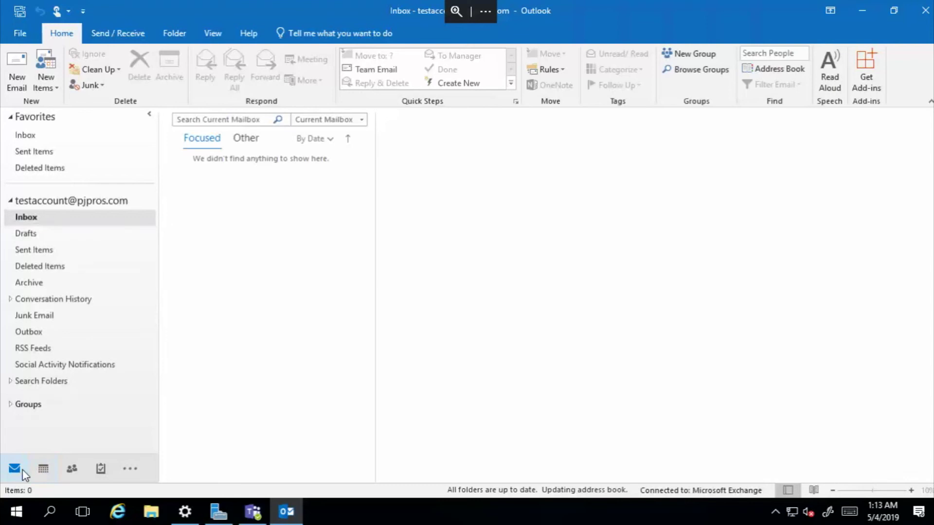
# Step: Restore the Outlook window, move it toward the lower right, then launch Google Chrome
pyautogui.moveTo(43, 468)
pyautogui.click(894, 10)
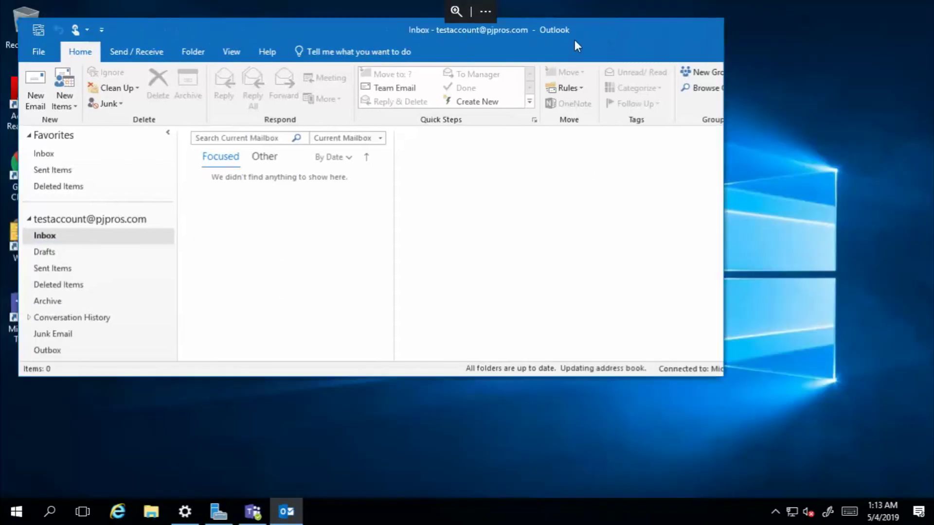
pyautogui.moveTo(254, 29); pyautogui.dragTo(429, 83)
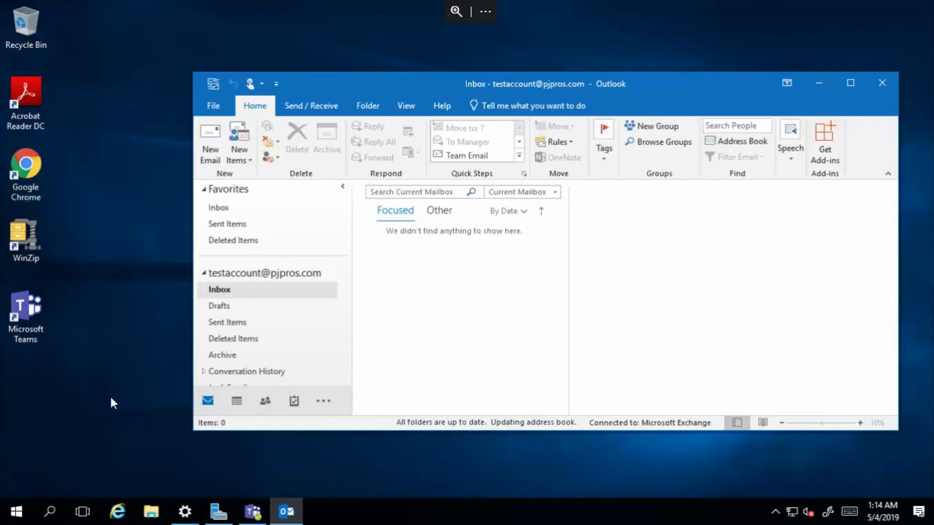
pyautogui.click(21, 170)
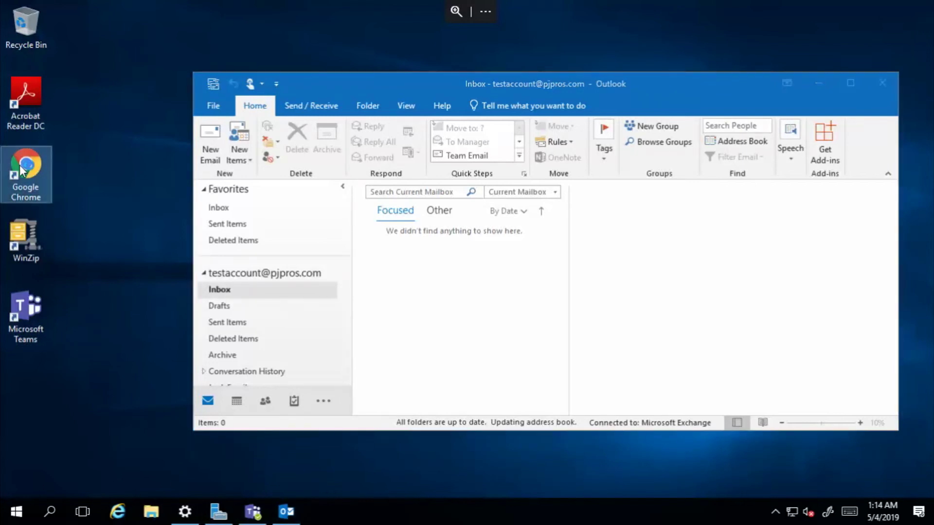
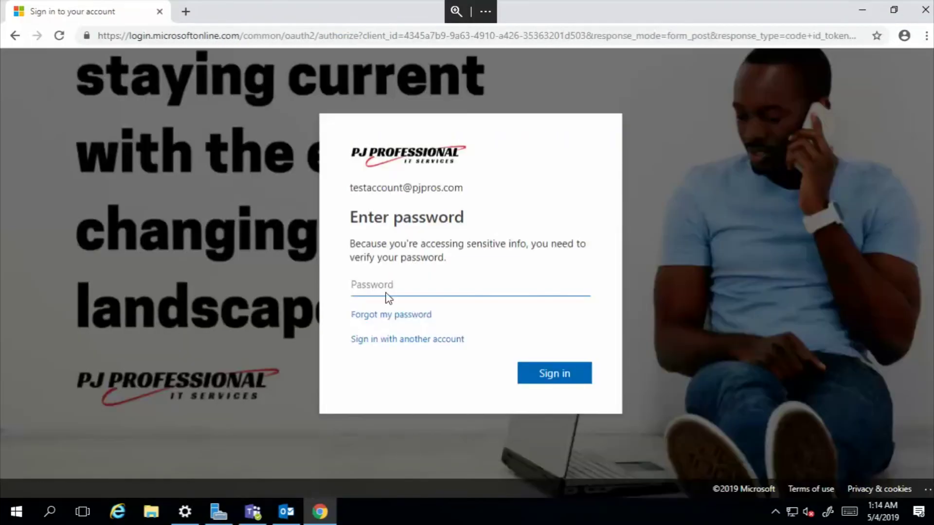
# Step: Sign in to Microsoft 365 with the account password
pyautogui.write('•••••')
pyautogui.press('Return')
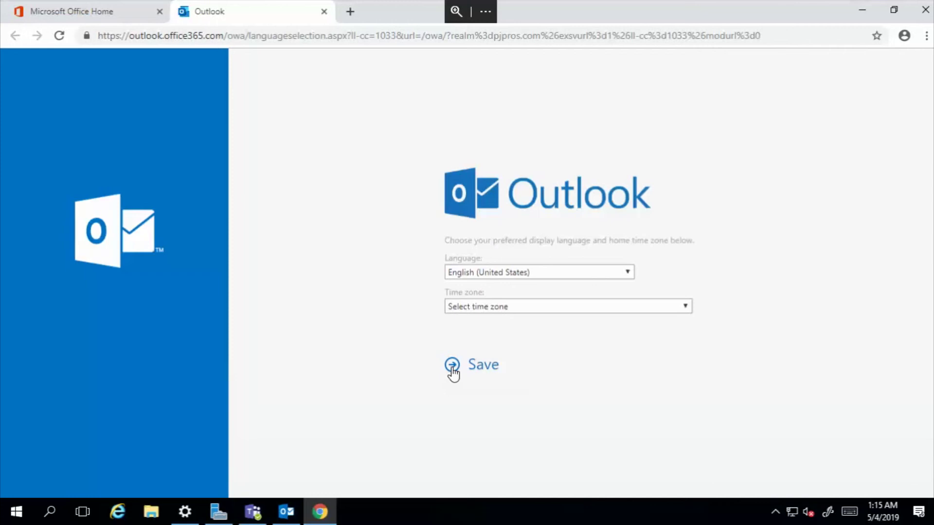
# Step: Pick (UTC-05:00) Eastern Time (US & Canada) as the time zone and save the setup
pyautogui.click(486, 307)
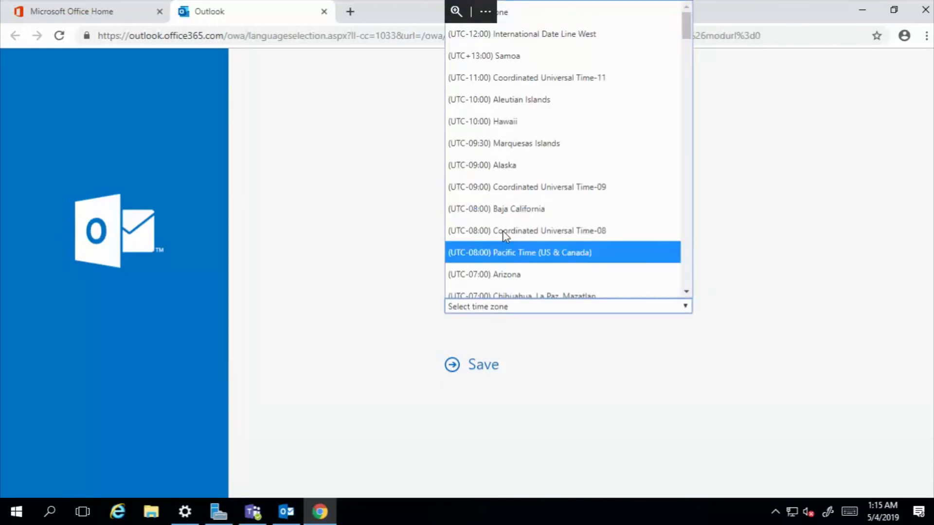
pyautogui.scroll(-4, 504, 236)
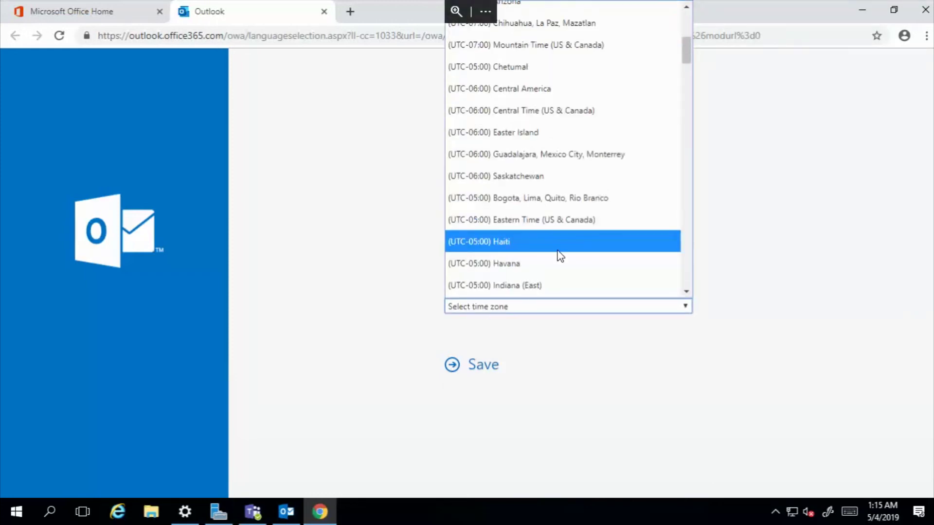
pyautogui.click(536, 221)
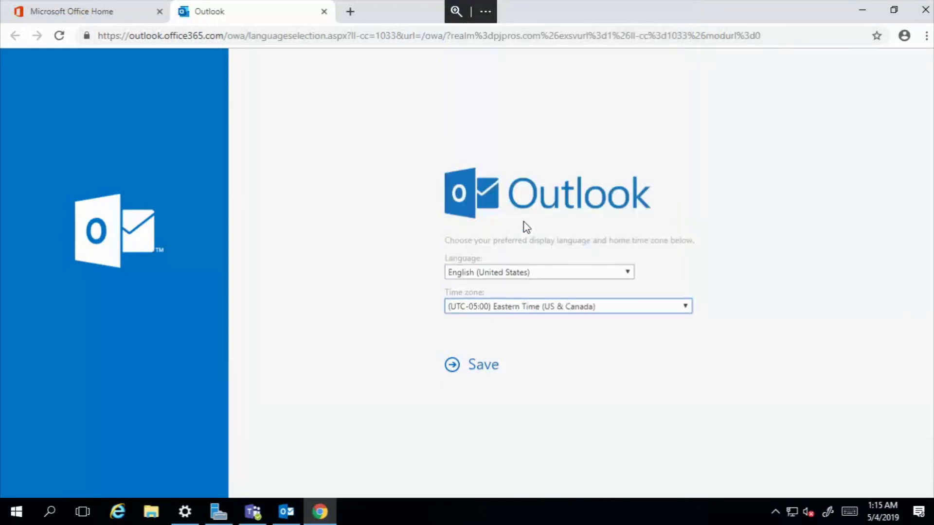
pyautogui.click(454, 368)
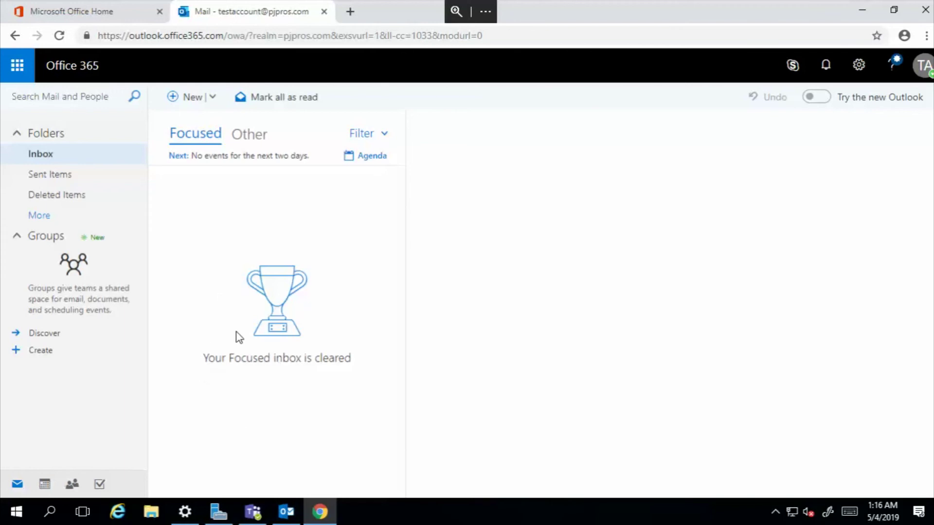
# Step: Show the desktop Outlook client's empty Inbox, then return to the web inbox in Chrome
pyautogui.click(287, 512)
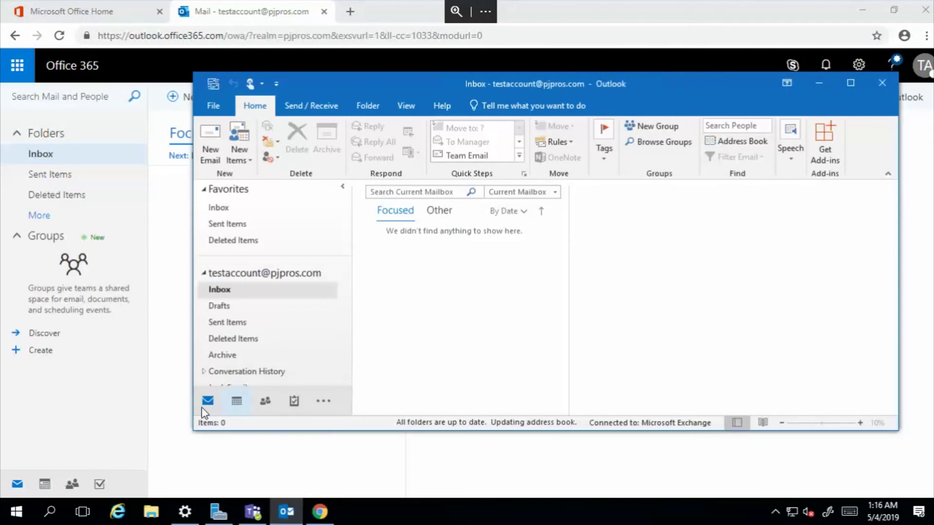
pyautogui.click(166, 399)
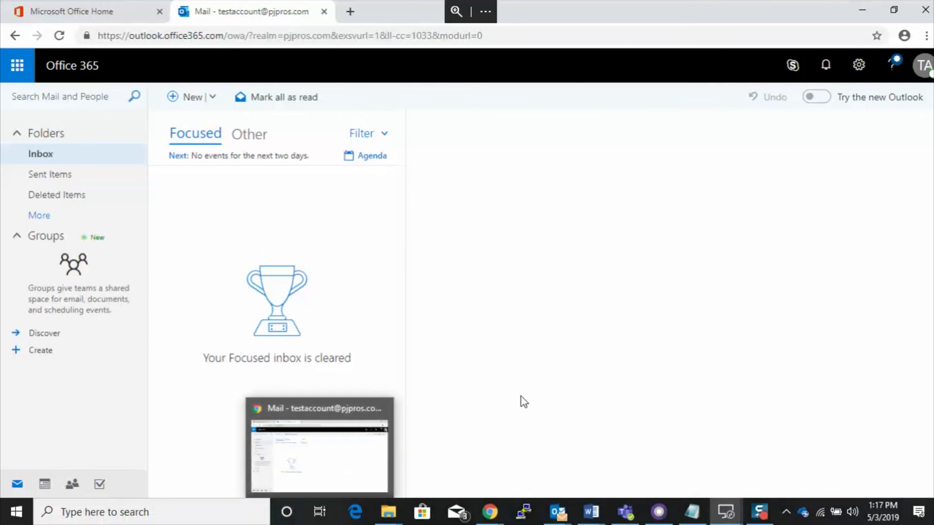
# Step: Bring the desktop Outlook client forward and maximize its window to full screen
pyautogui.click(287, 506)
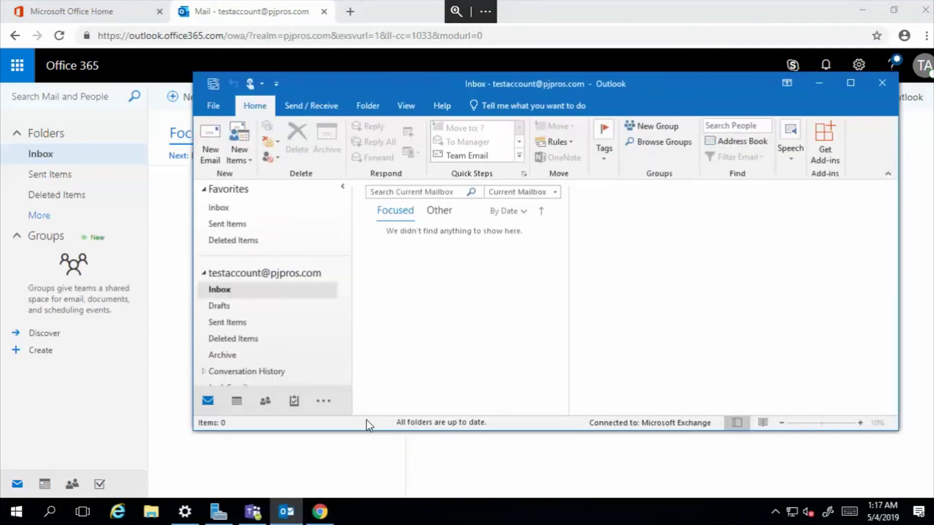
pyautogui.click(849, 83)
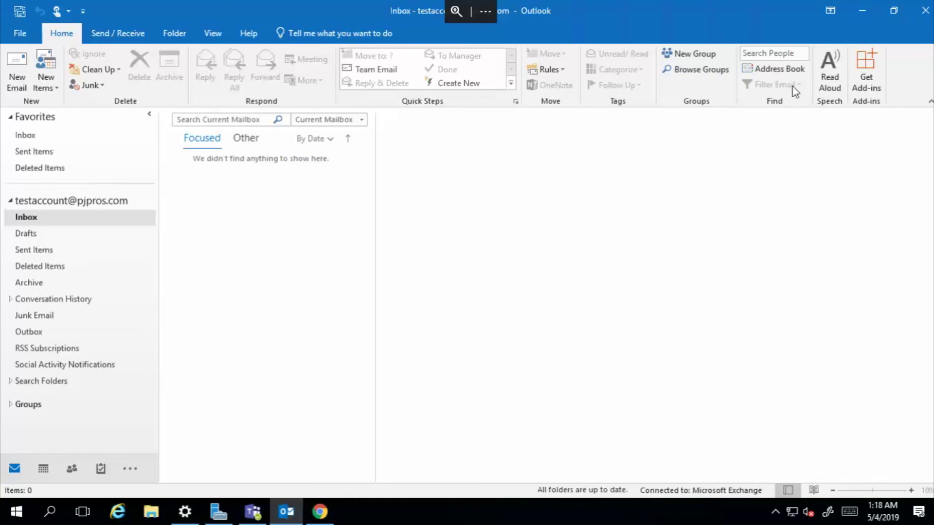
# Step: Minimize desktop Outlook, switch between it and Chrome, and go to the Office 365 home page
pyautogui.click(869, 12)
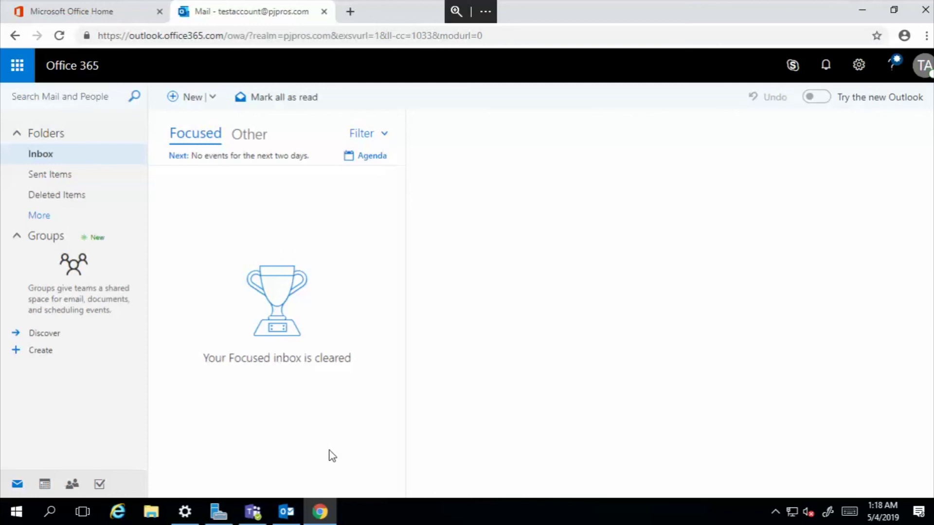
pyautogui.click(285, 511)
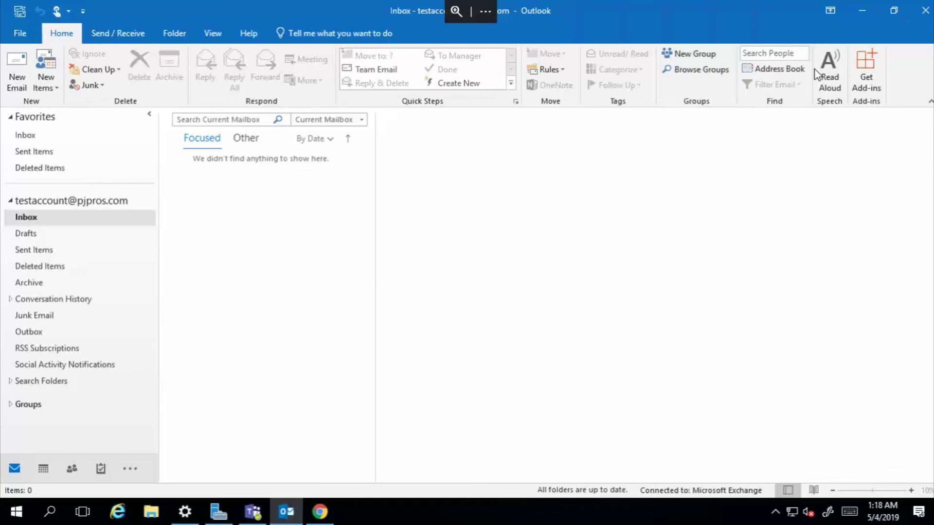
pyautogui.click(319, 511)
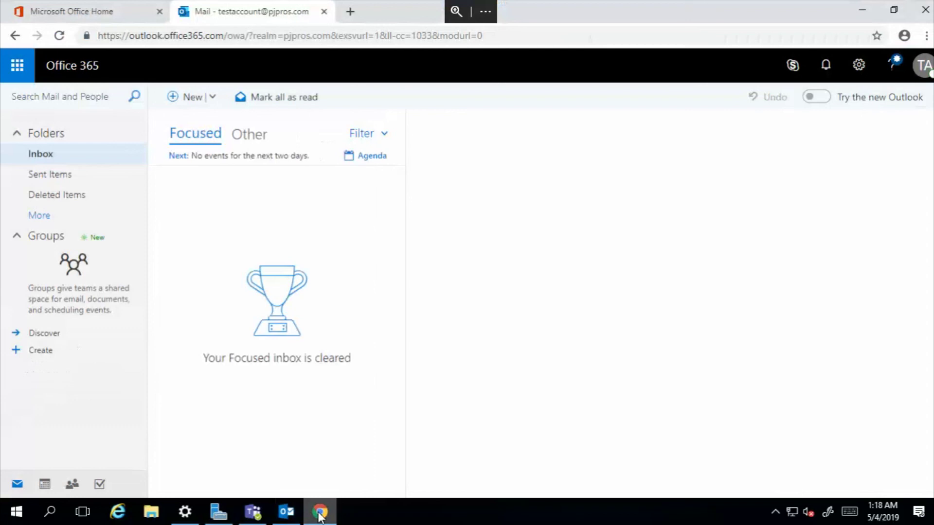
pyautogui.click(86, 8)
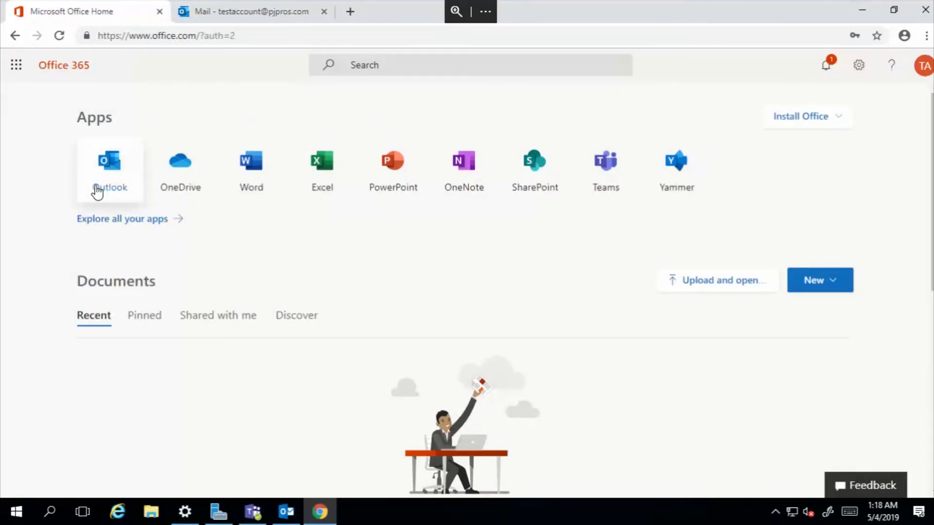